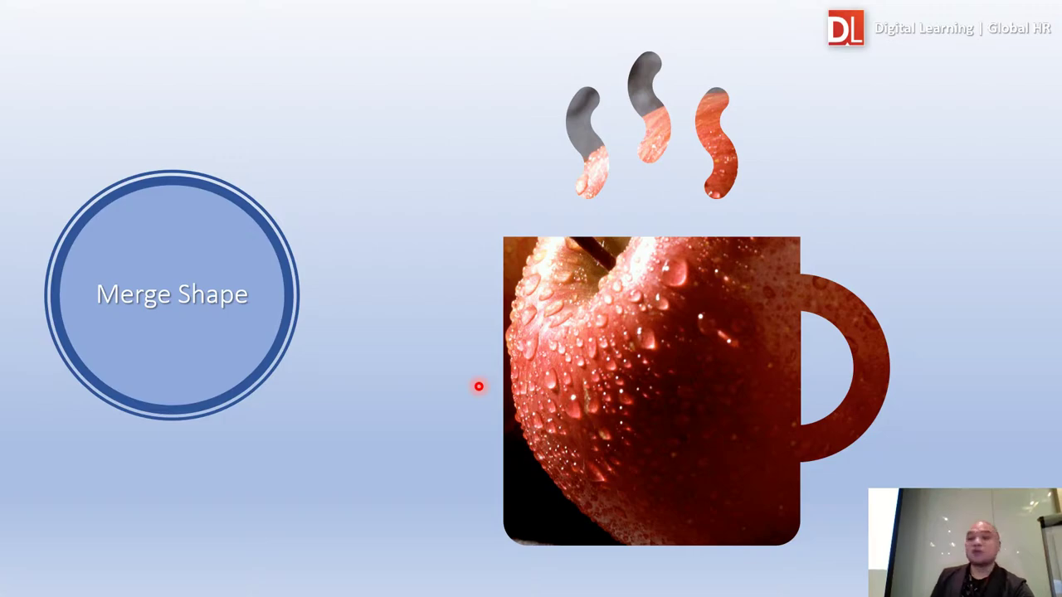
Step: Switch from the slide show to the SampleFile00.pptx editing window and have it fill the screen
key("alt+Tab")
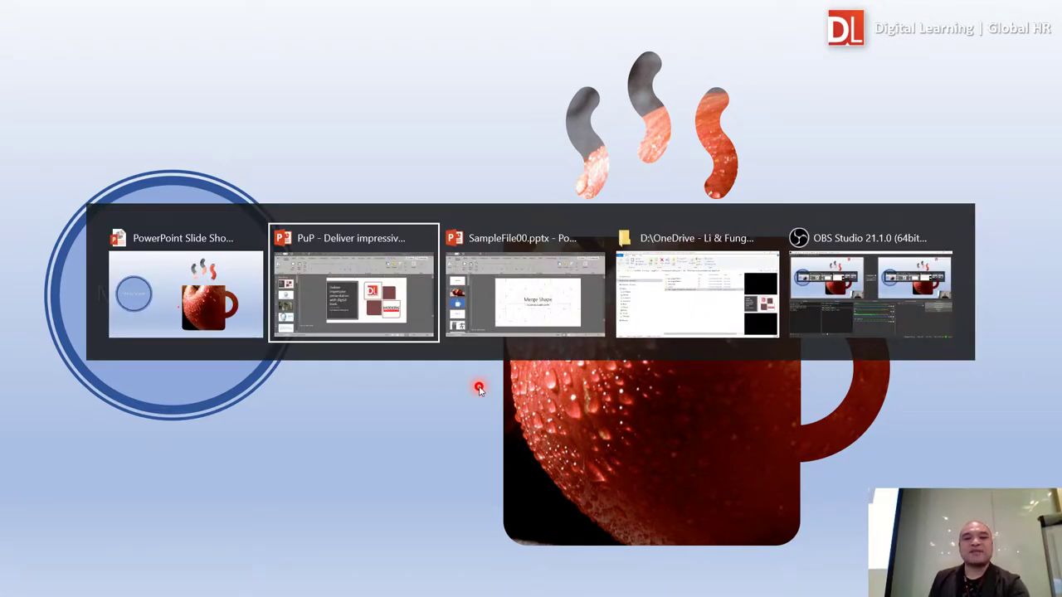
key("alt+Tab")
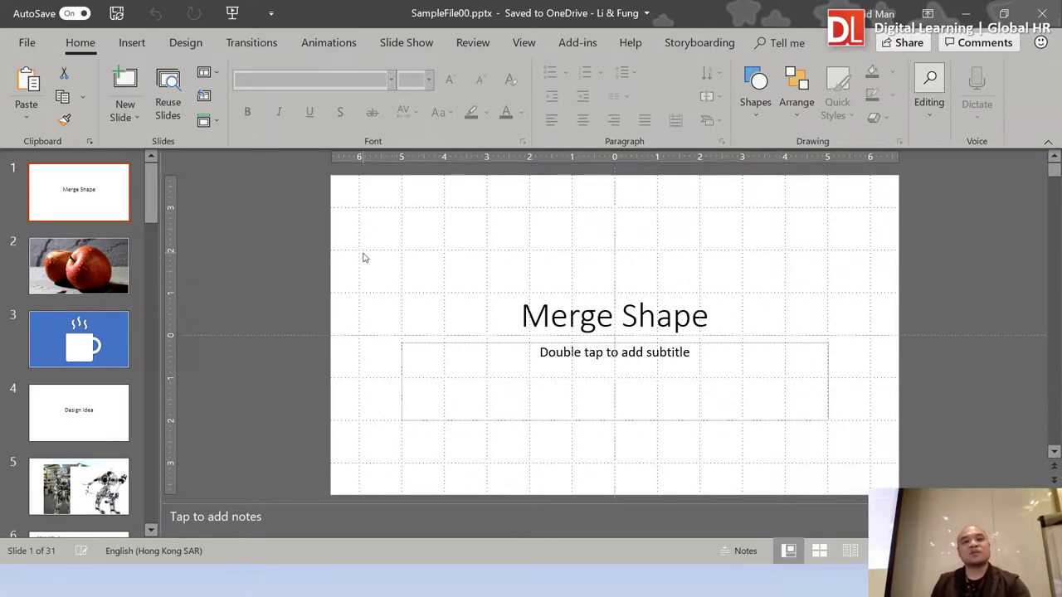
left_click(1012, 15)
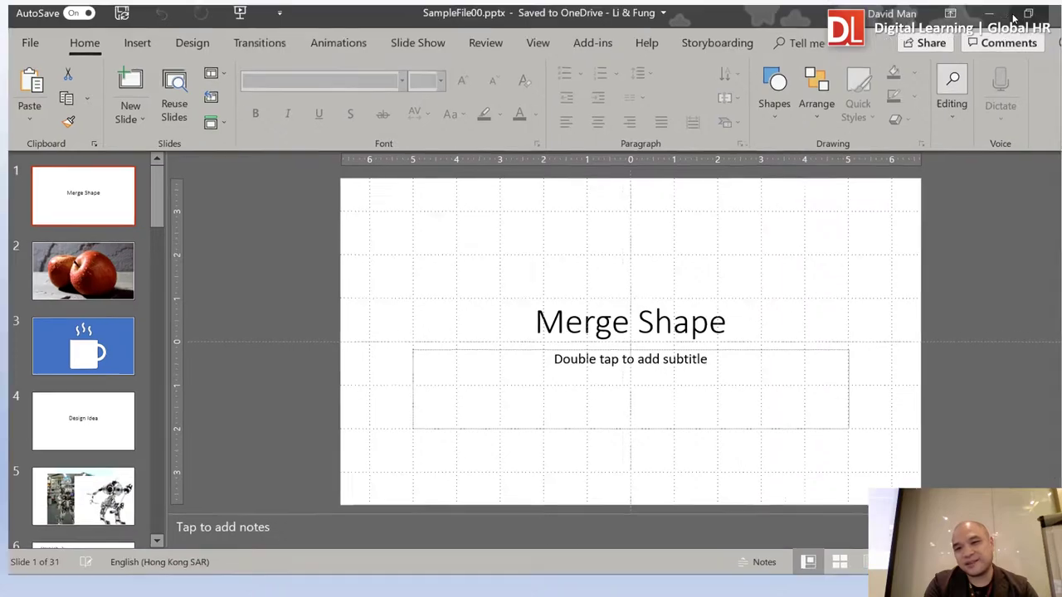
left_click(1013, 17)
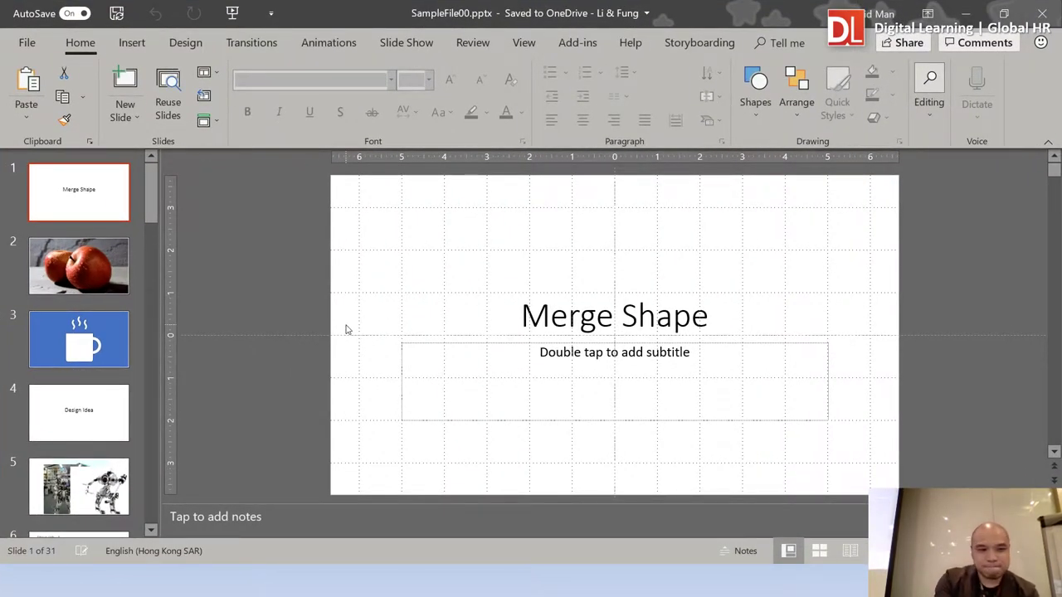
Step: Examine the apple photo on slide 2 and the blue mug graphic on slide 3
left_click(64, 260)
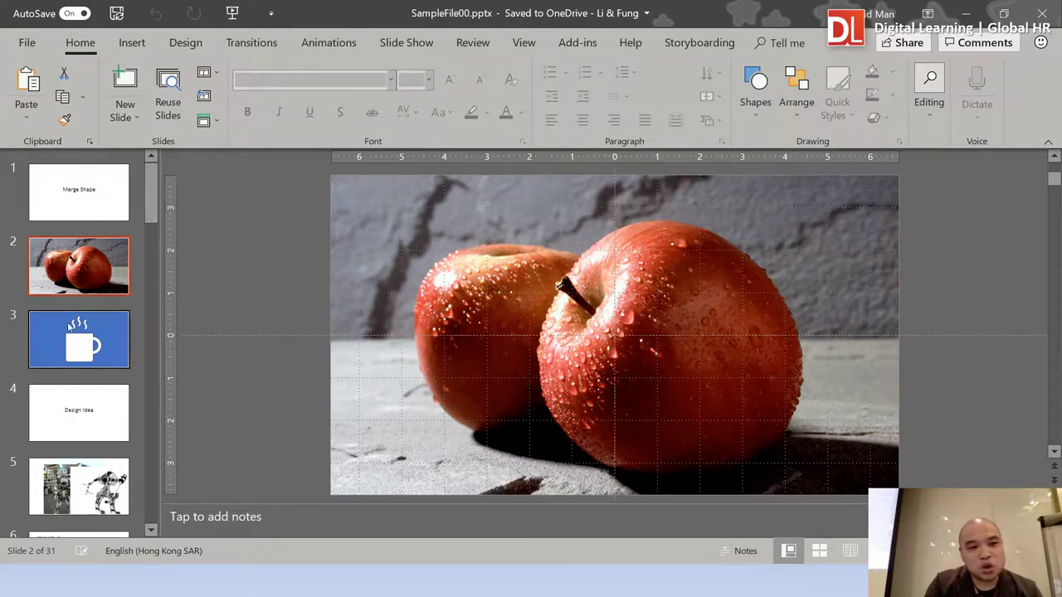
left_click(78, 336)
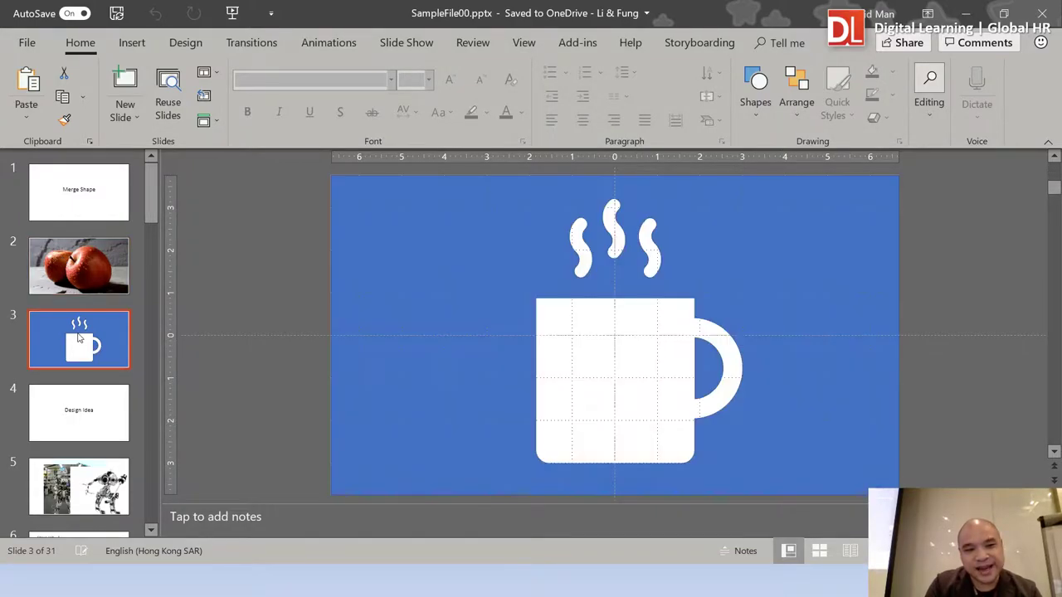
left_click(73, 273)
left_click(91, 327)
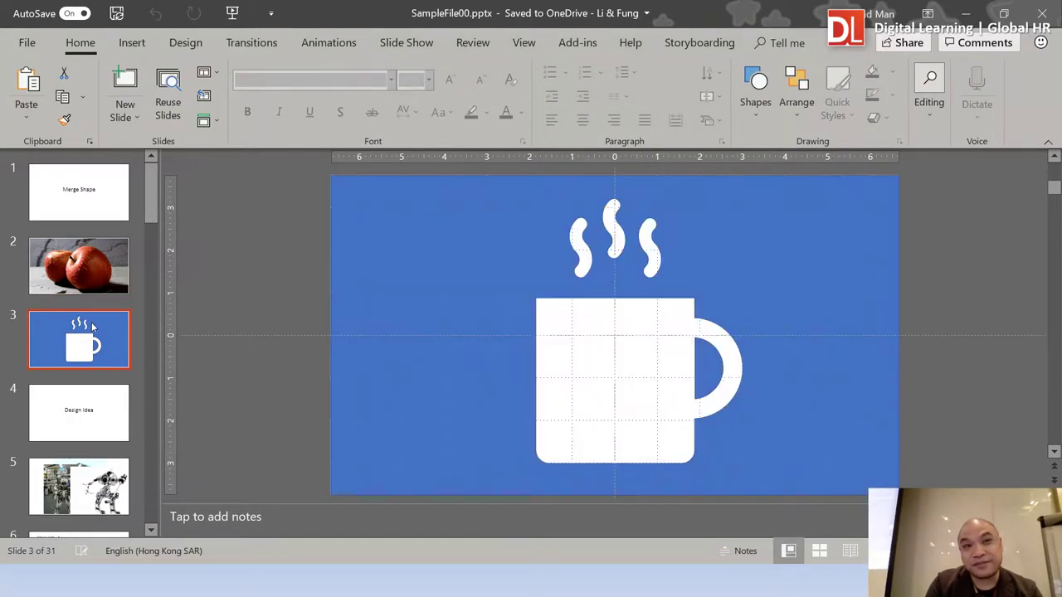
left_click(101, 290)
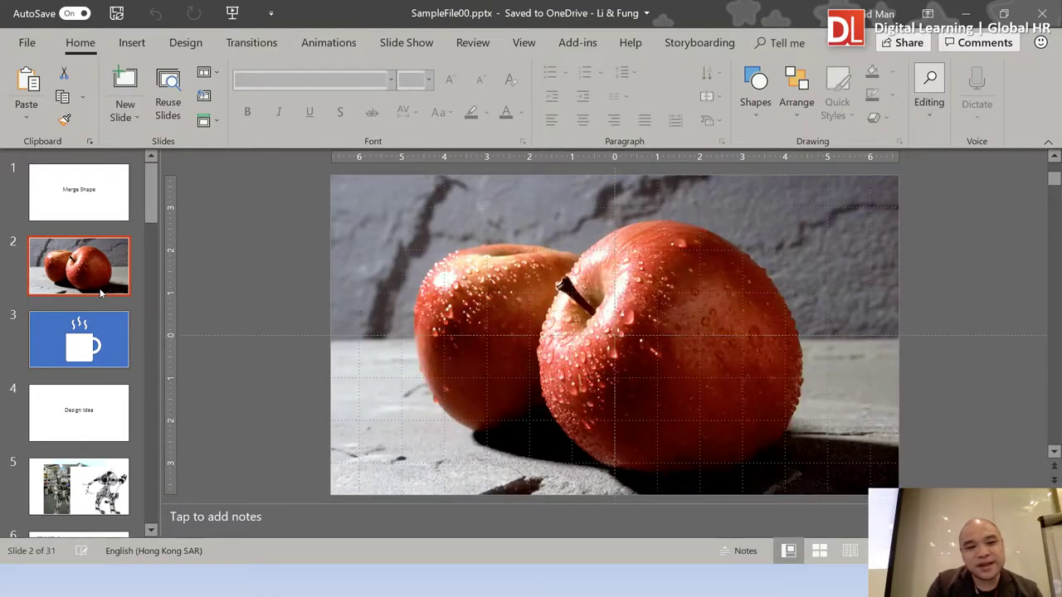
left_click(97, 330)
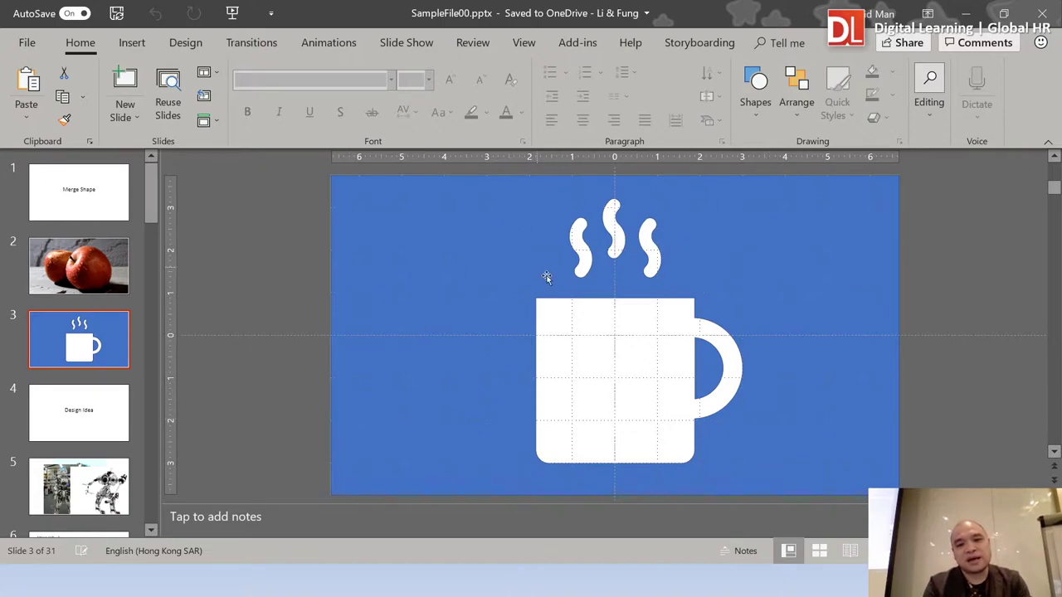
Step: Move the blue shape on slide 3 around, partly off the slide, to show its mug and steam cut-outs
left_click(433, 256)
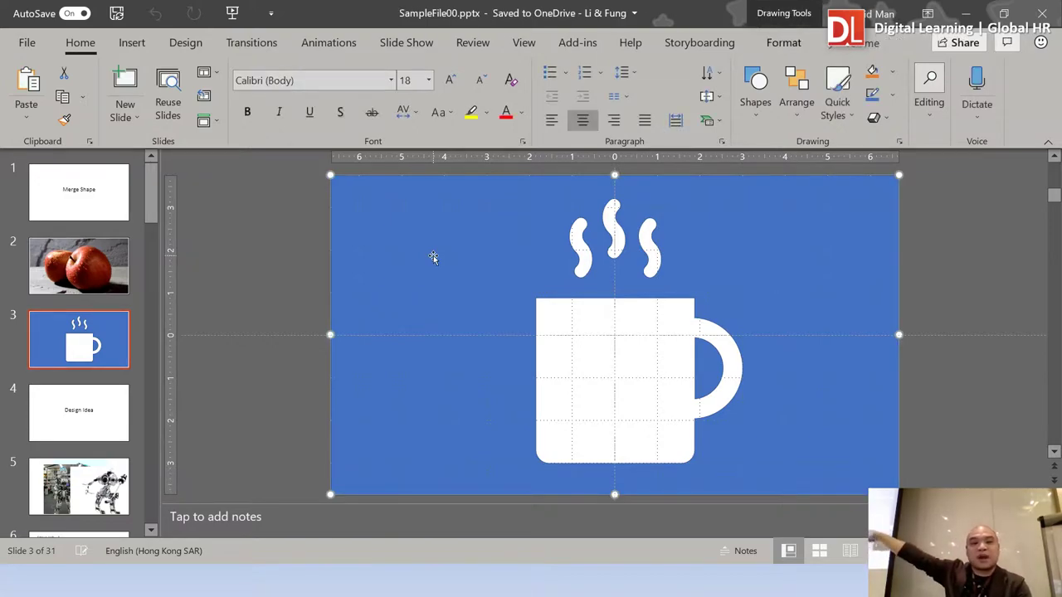
left_click_drag(433, 255, 147, 239)
key("ctrl+z")
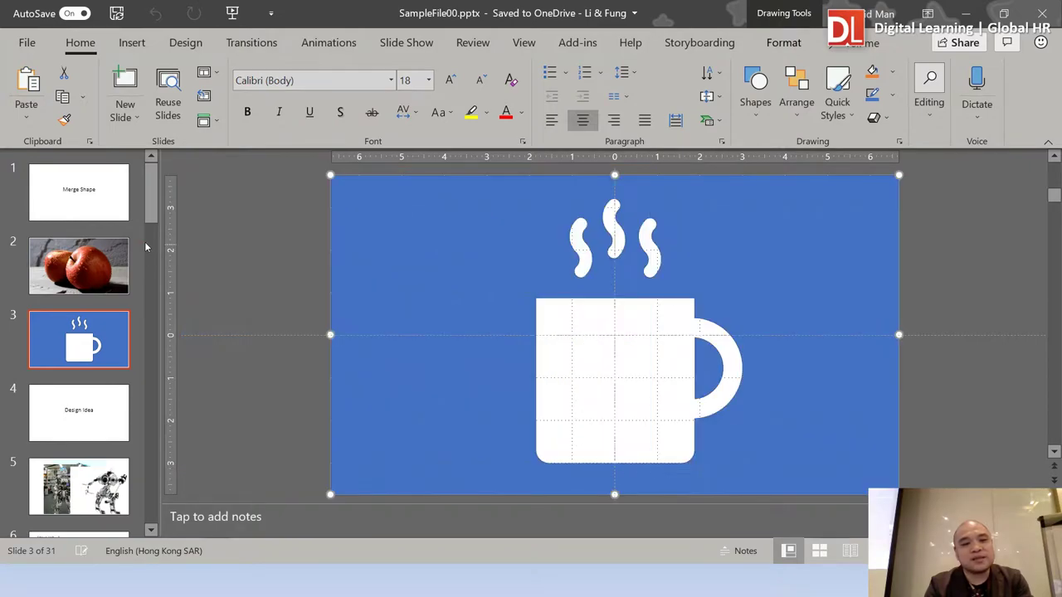
left_click(614, 239)
left_click_drag(614, 239, 445, 285)
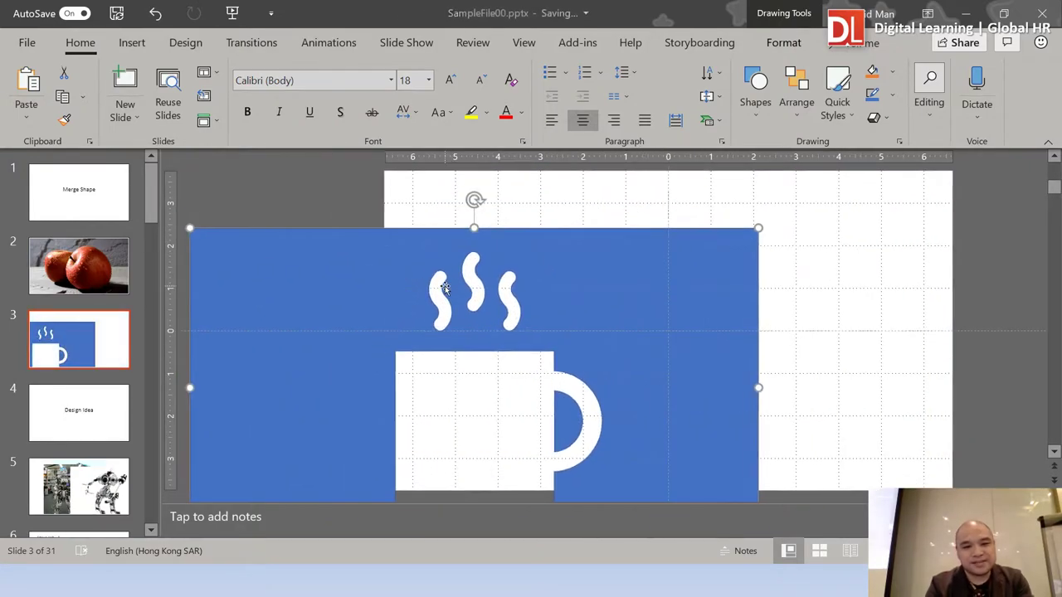
scroll(444, 287, "down", 8)
scroll(605, 331, "up", 8)
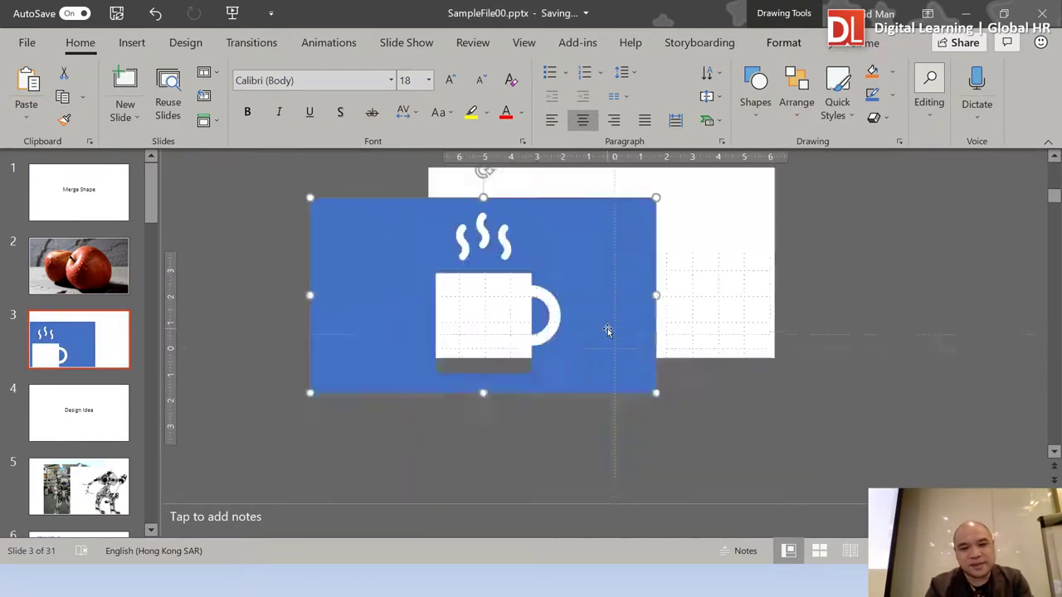
left_click_drag(605, 331, 480, 300)
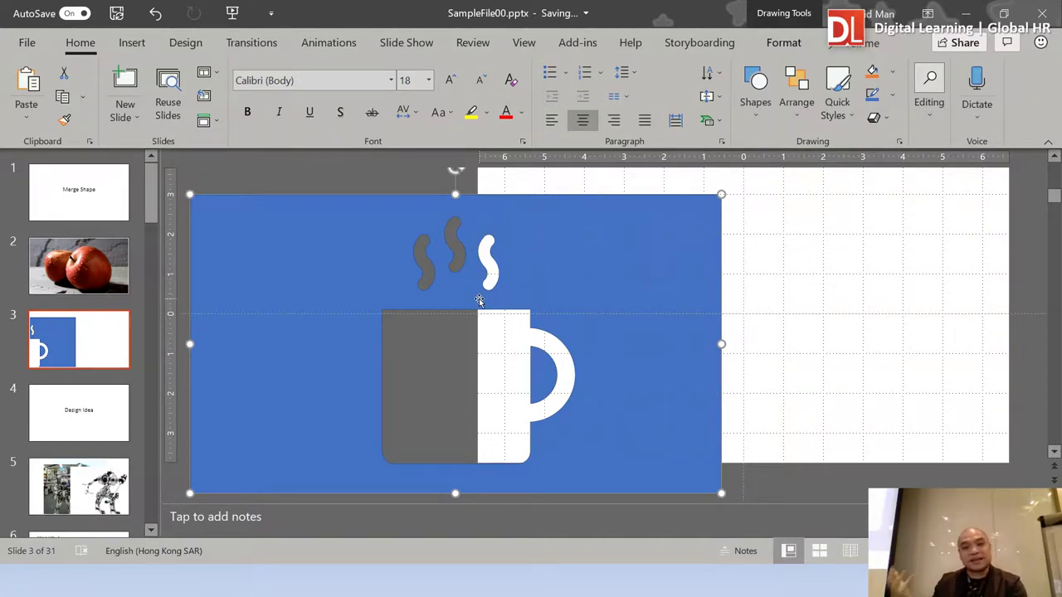
left_click_drag(479, 301, 544, 250)
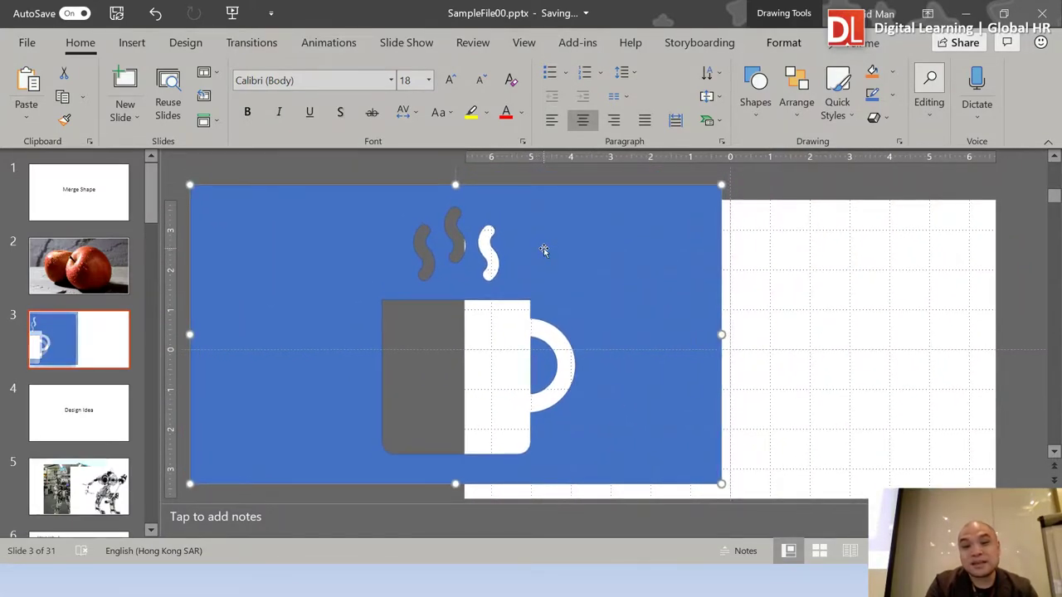
left_click(468, 368)
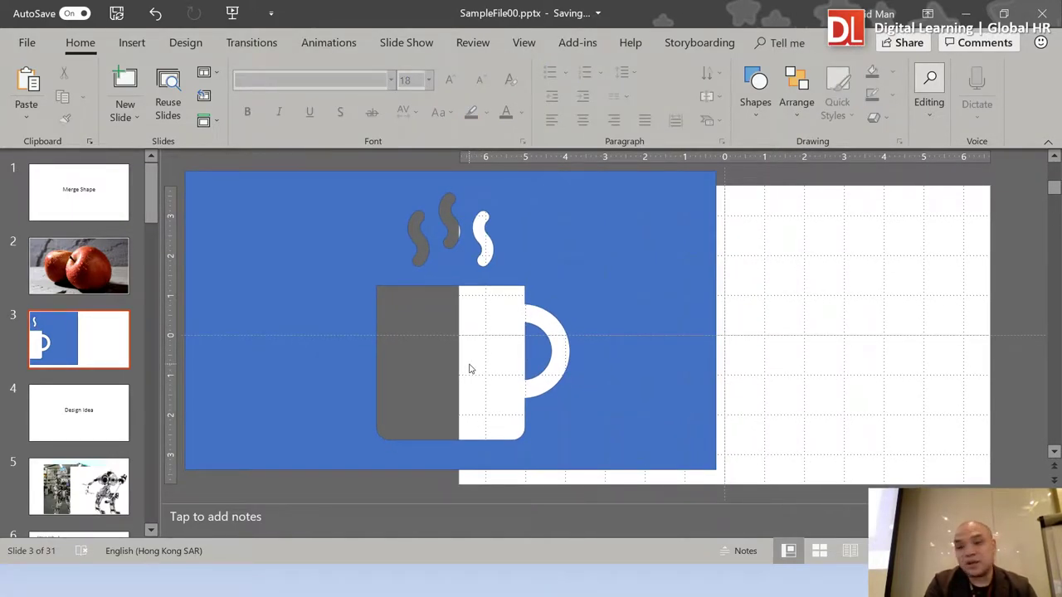
mouse_move(569, 230)
left_mouse_down()
mouse_move(630, 275)
mouse_move(585, 257)
mouse_move(590, 237)
mouse_move(553, 237)
mouse_move(555, 225)
left_mouse_up()
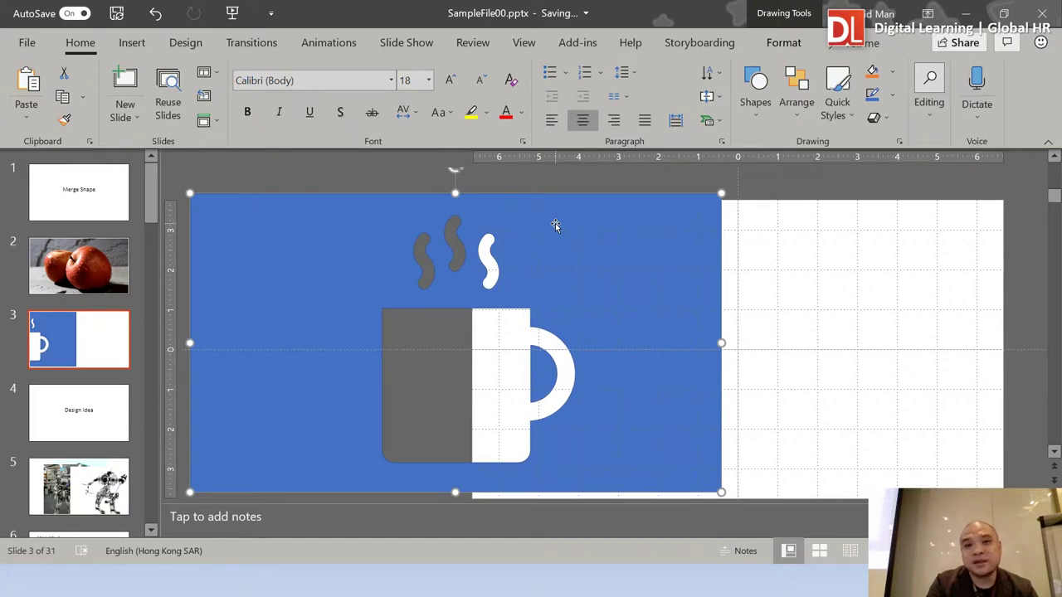
mouse_move(554, 223)
left_mouse_down()
mouse_move(689, 250)
mouse_move(730, 209)
mouse_move(628, 229)
mouse_move(572, 219)
left_mouse_up()
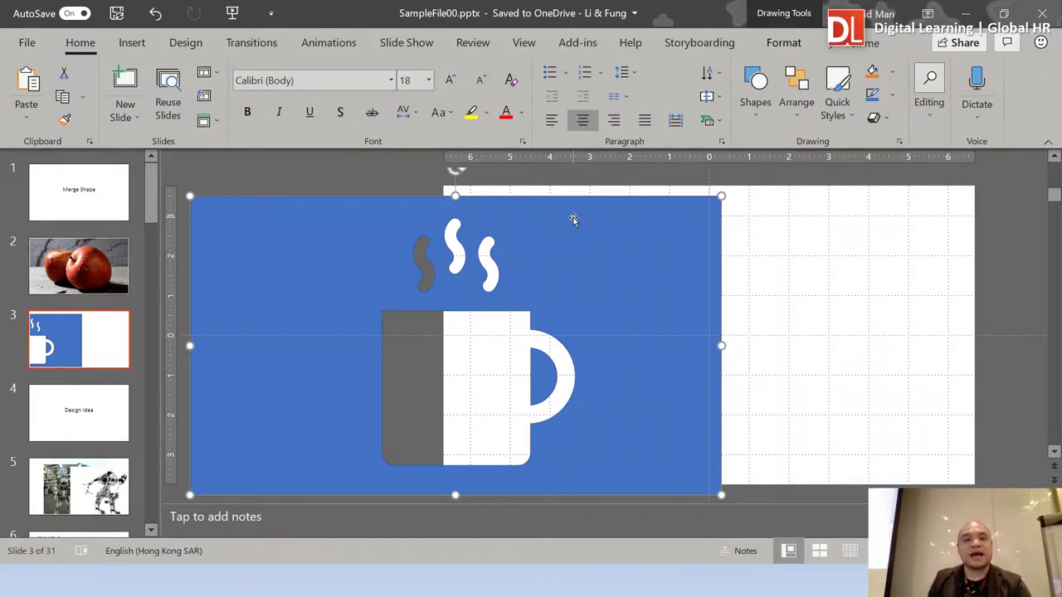
Step: Copy the blue mug cut-out shape from slide 3 onto slide 2 and position it to cover the apple photo exactly
key("ctrl+z")
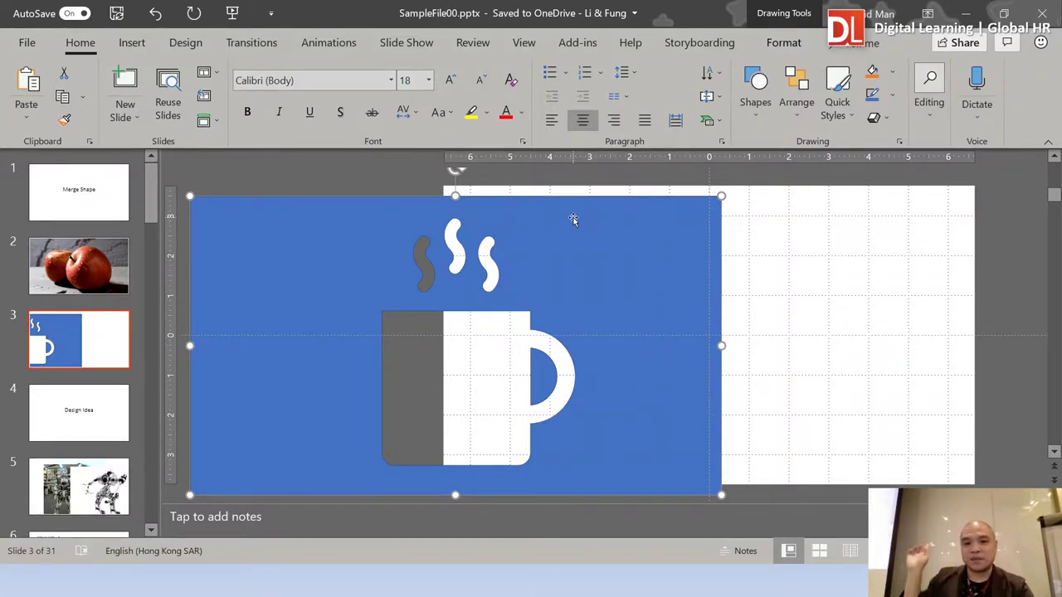
left_click(118, 259)
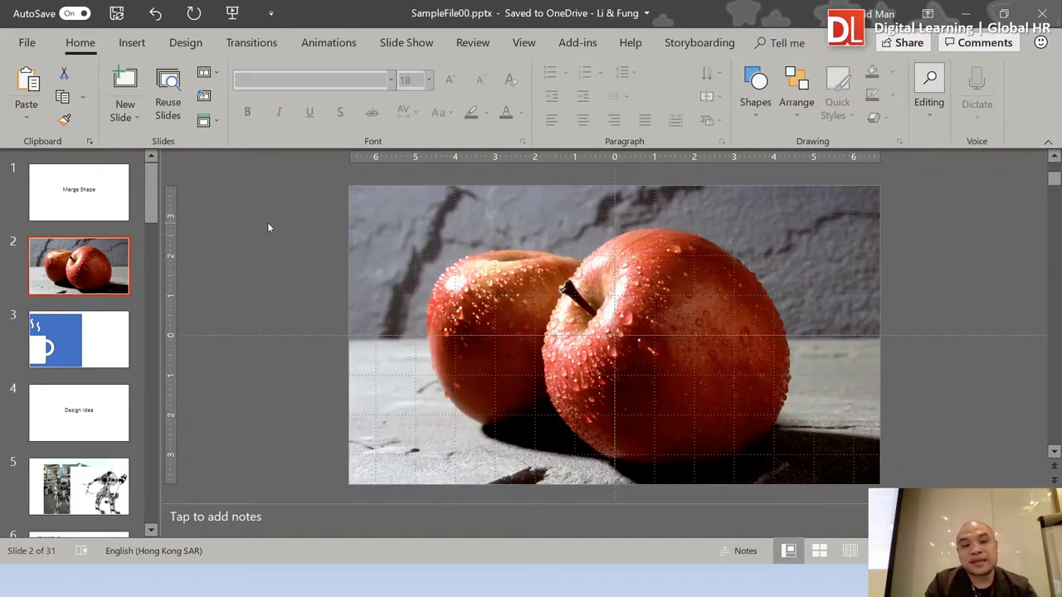
key("ctrl+v")
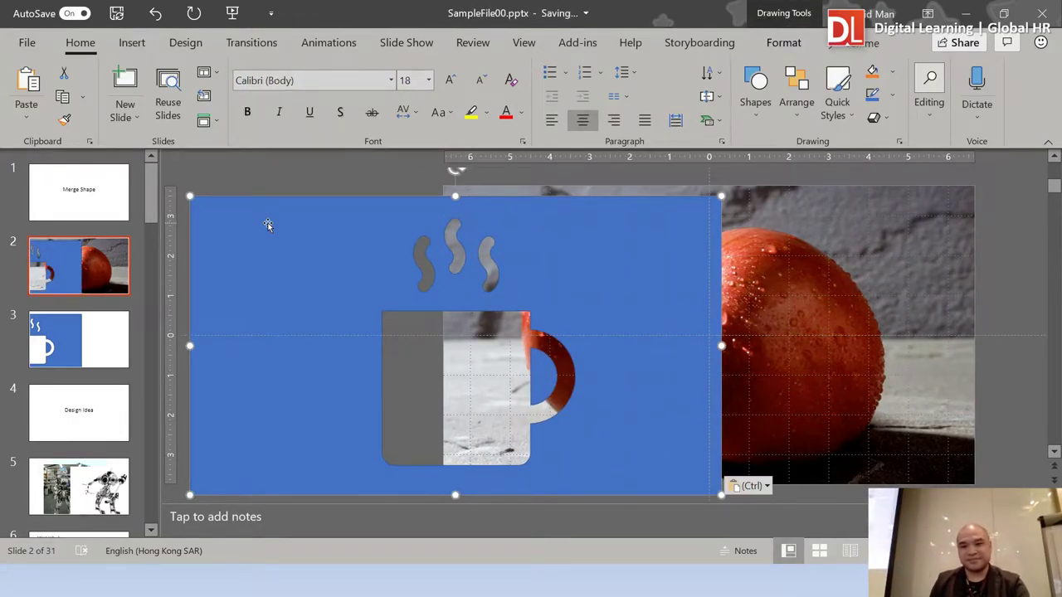
left_click_drag(268, 224, 482, 227)
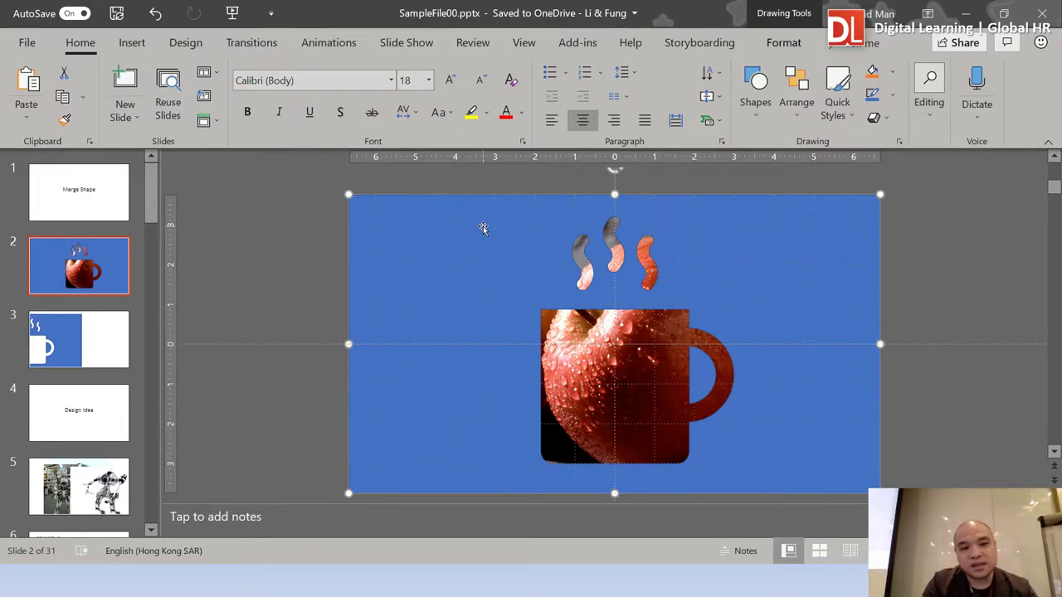
Step: Move the blue shape off the apple photo and back over it, and select both the photo and the shape
left_click_drag(420, 249, 553, 275)
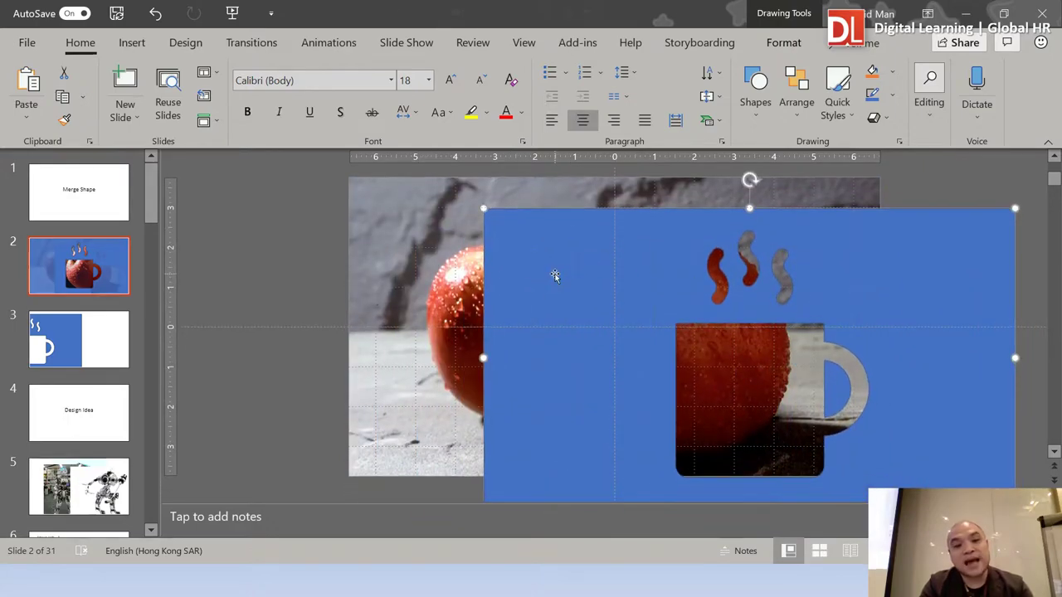
left_click_drag(586, 263, 565, 241)
left_click(393, 234)
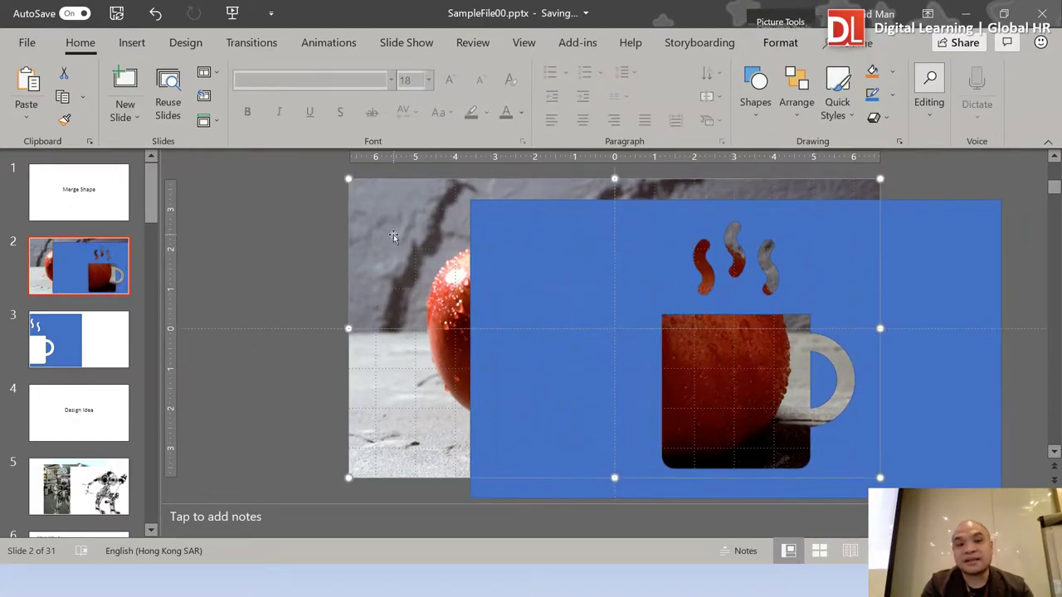
mouse_move(539, 254)
left_mouse_down()
mouse_move(583, 273)
mouse_move(415, 213)
mouse_move(399, 230)
left_mouse_up()
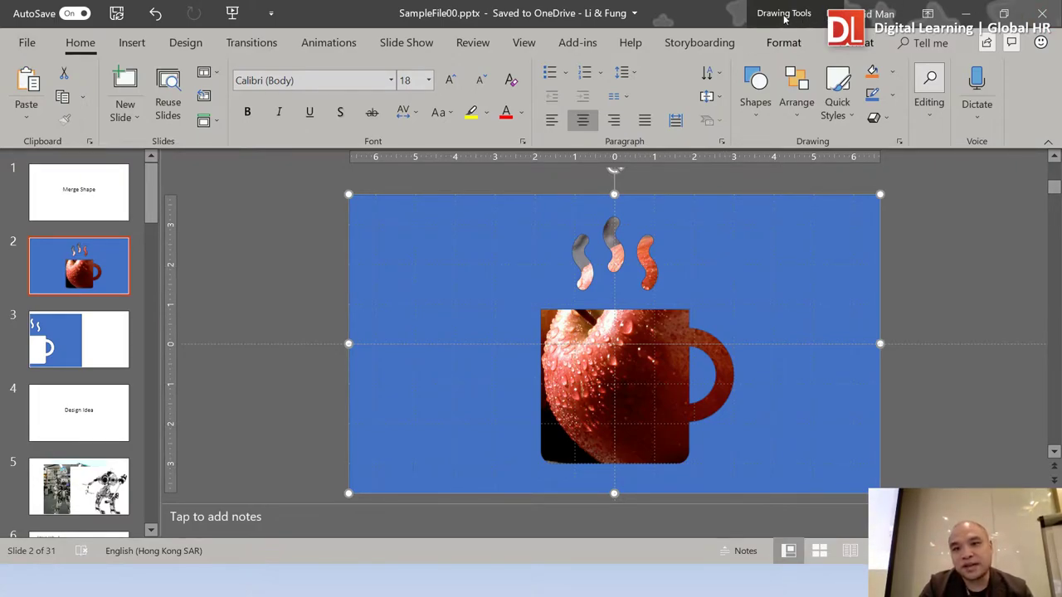
left_click(783, 42)
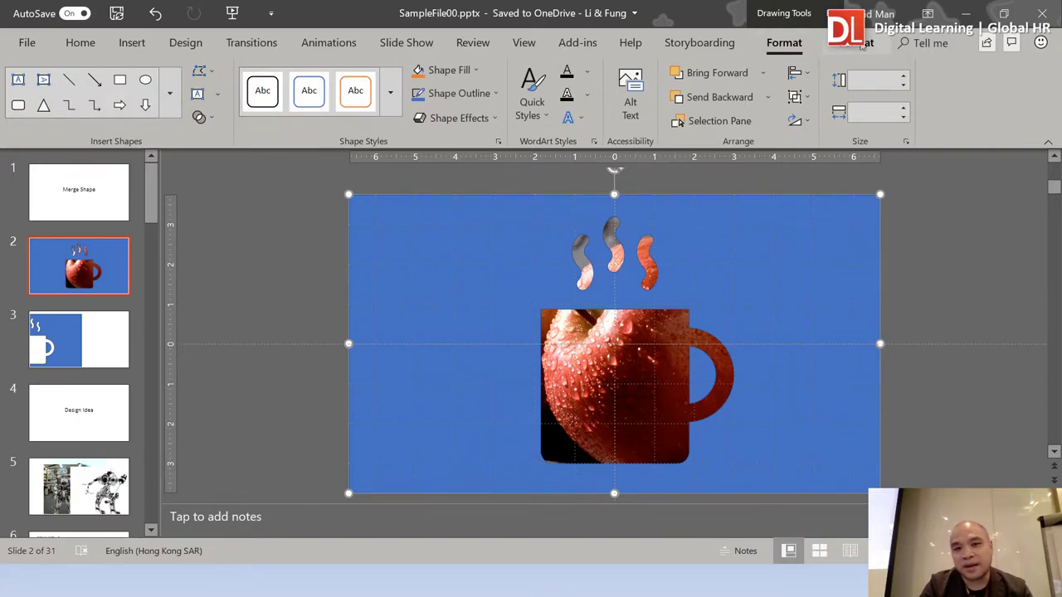
left_click(861, 44)
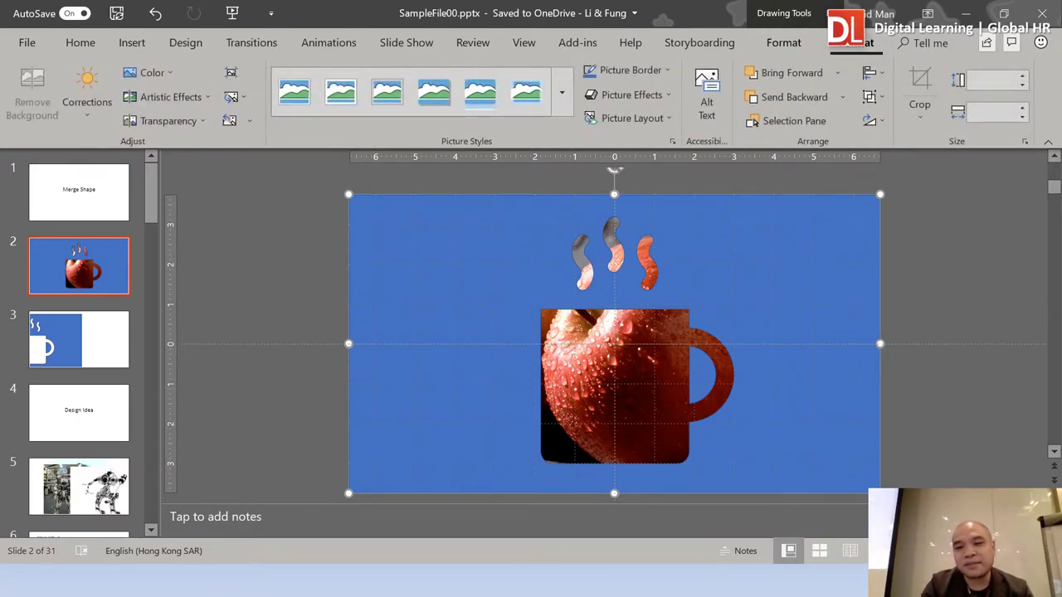
left_click(783, 43)
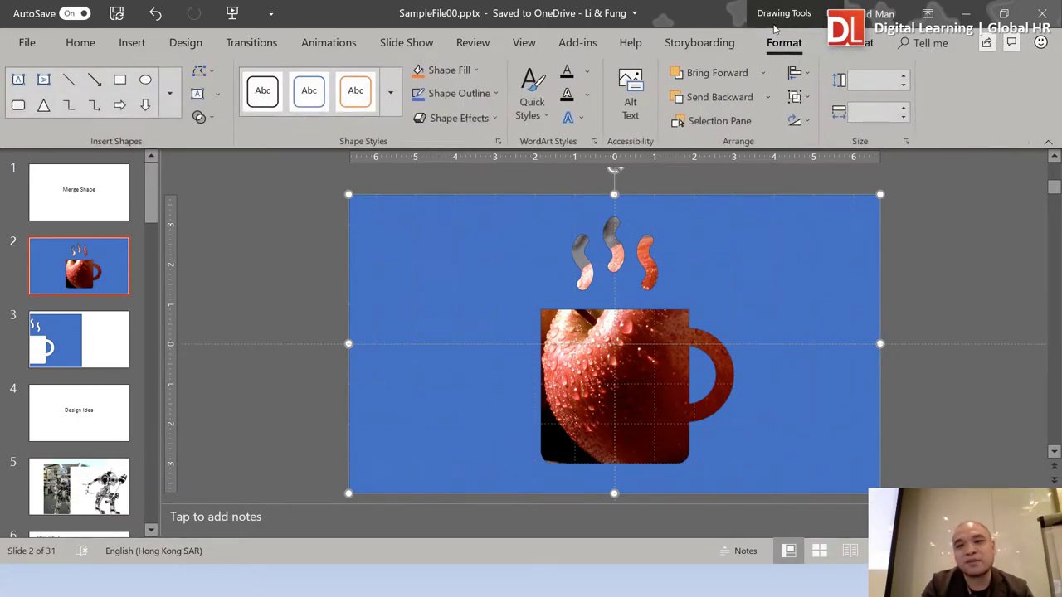
left_click(842, 45)
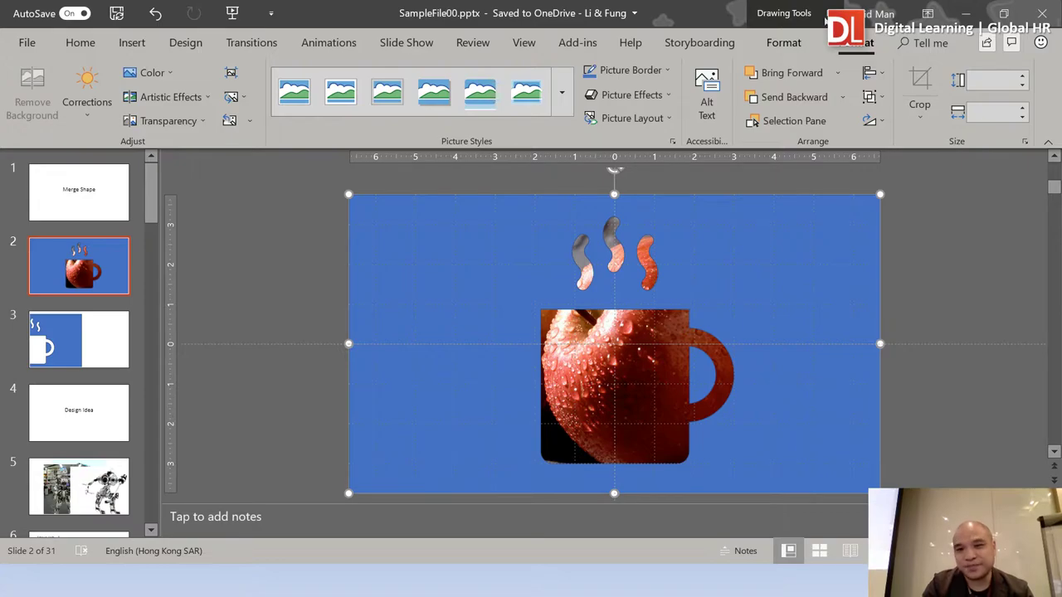
Step: Subtract the blue shape from the apple photo with Merge Shapes and move the resulting mug-shaped picture slightly
left_click(783, 43)
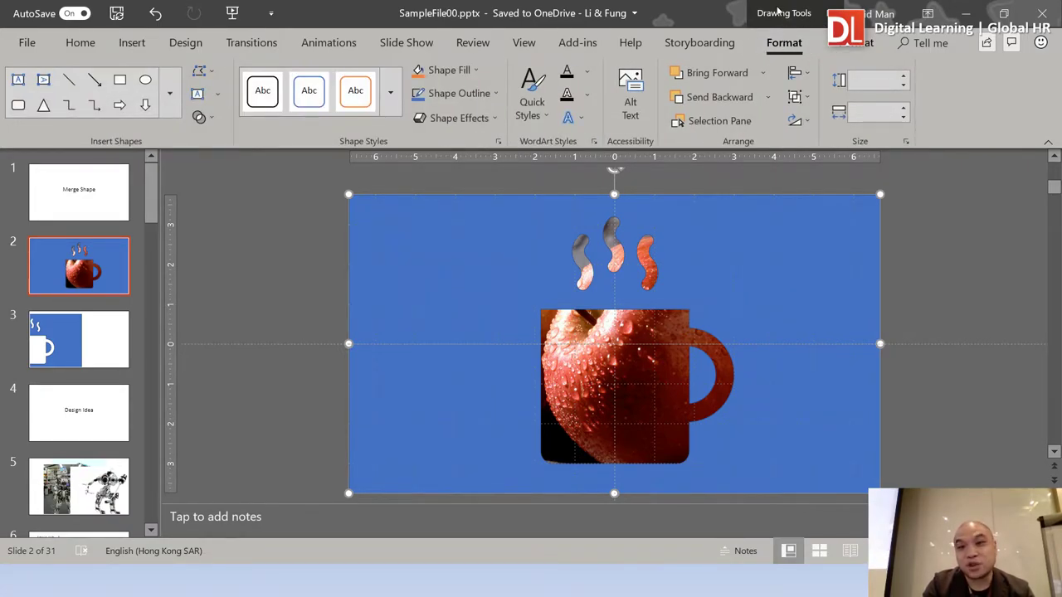
left_click(212, 119)
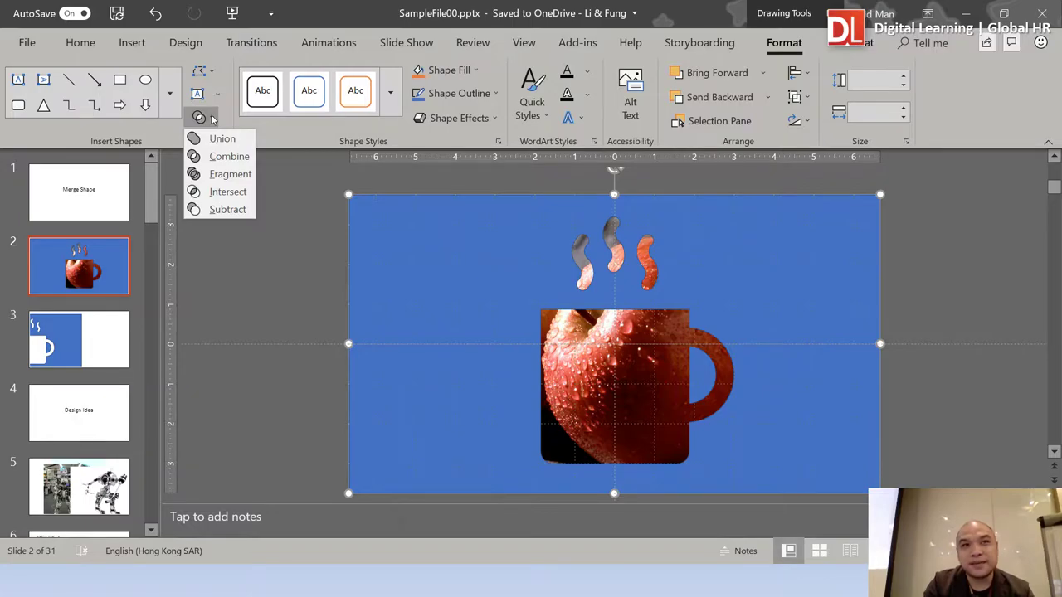
left_click(212, 120)
left_click(213, 119)
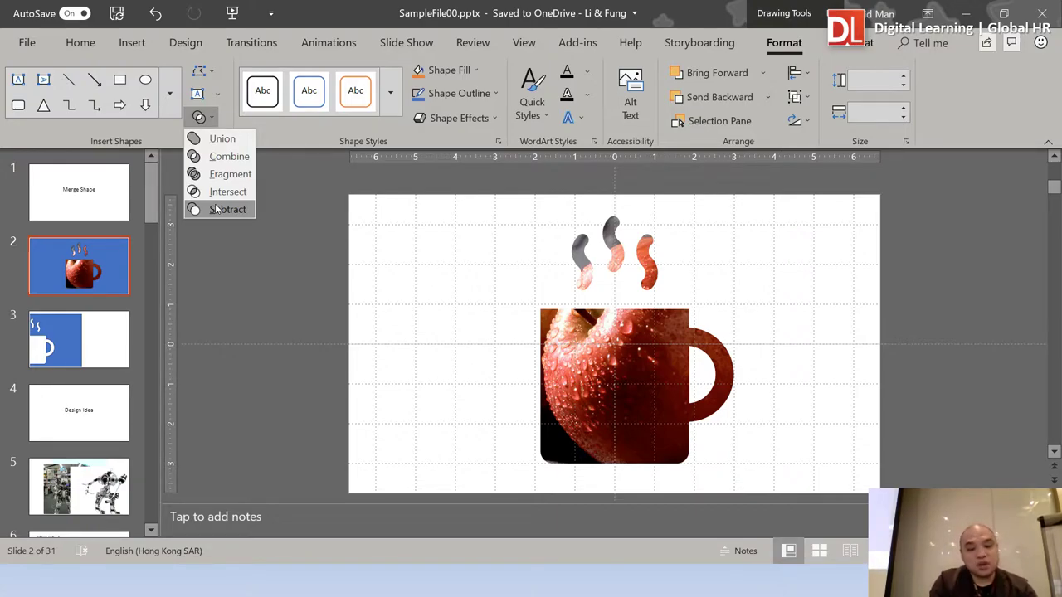
left_click(214, 209)
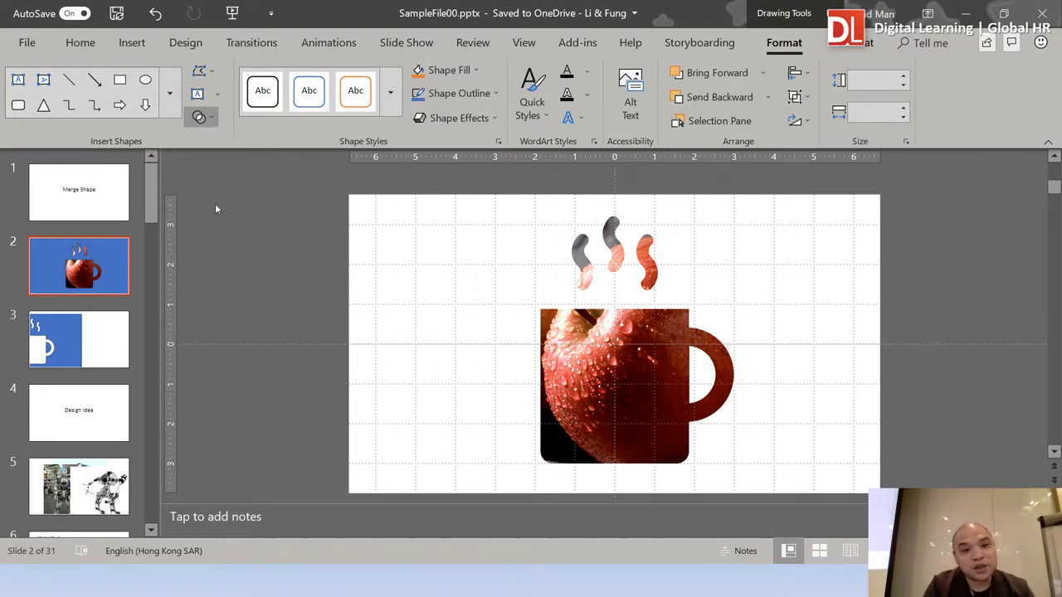
left_click(617, 321)
left_click_drag(617, 322, 670, 311)
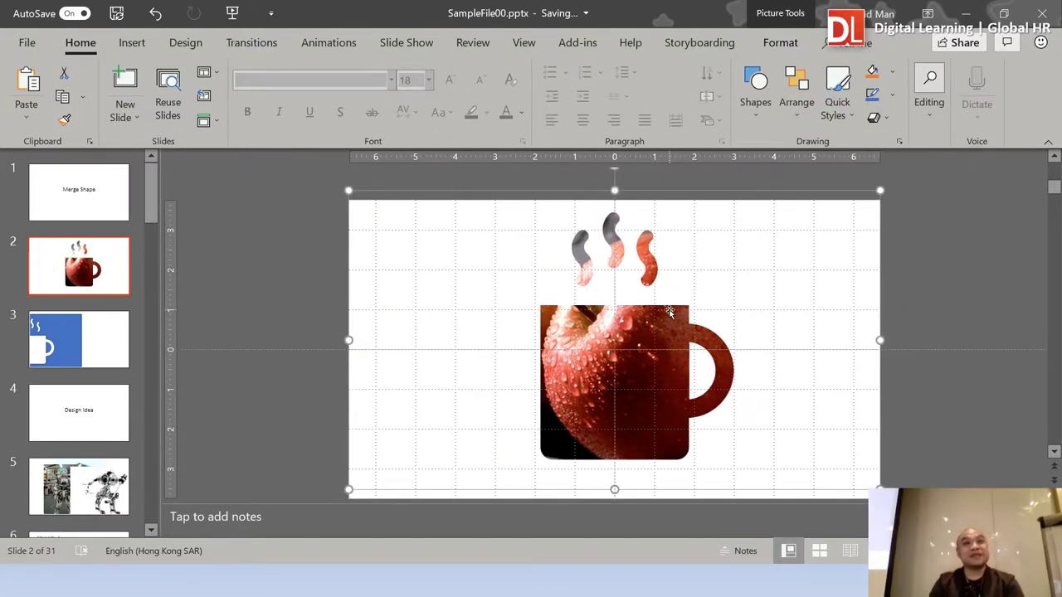
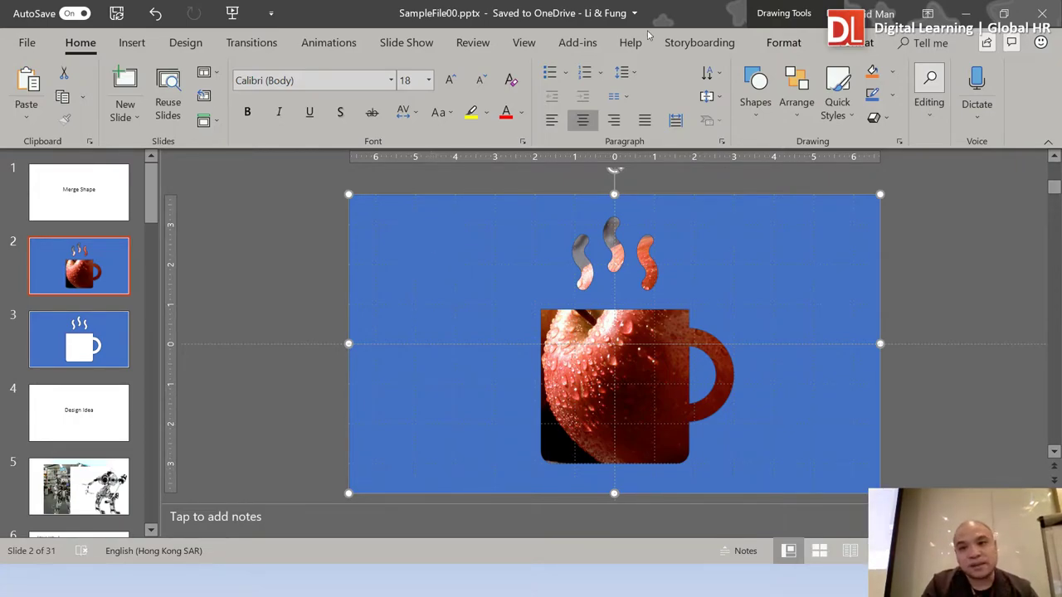
Step: Repeat the Merge Shapes Subtract on slide 2, cutting the blue mug cut-out shape from the apple photo, and deselect the picture
left_click(781, 44)
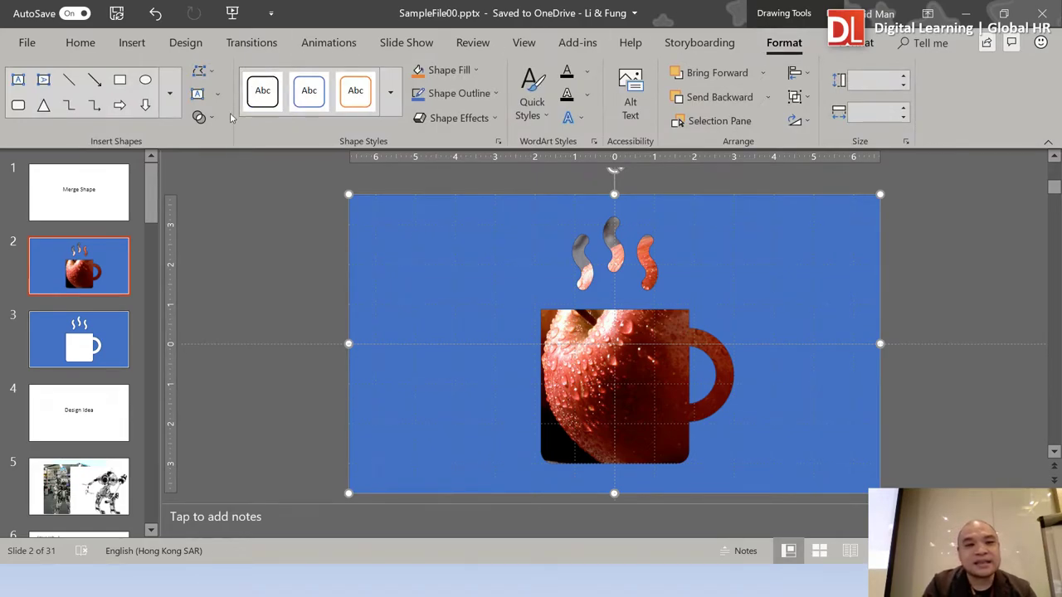
left_click(203, 117)
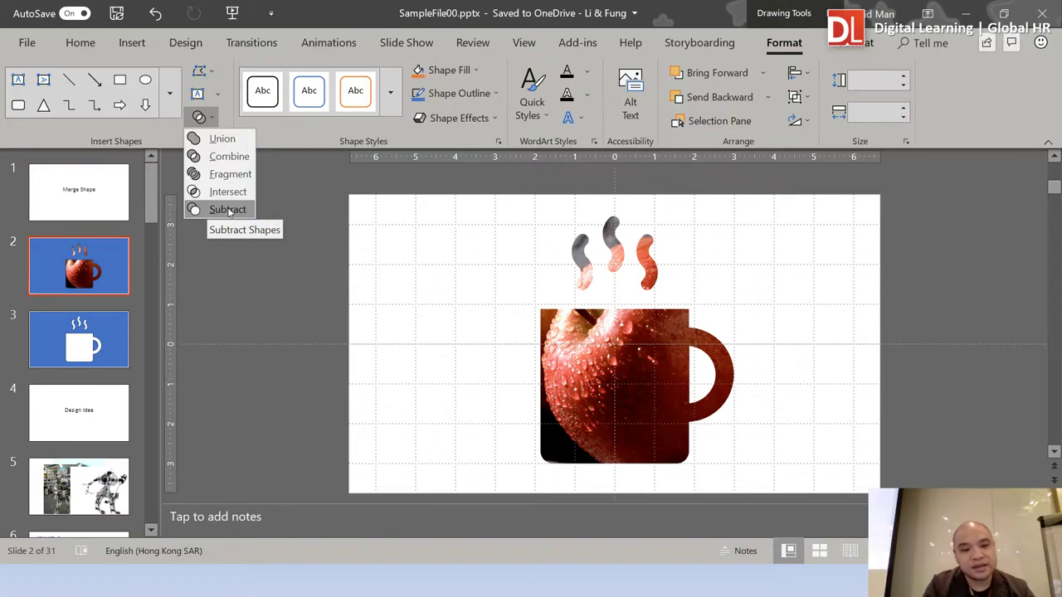
left_click(228, 209)
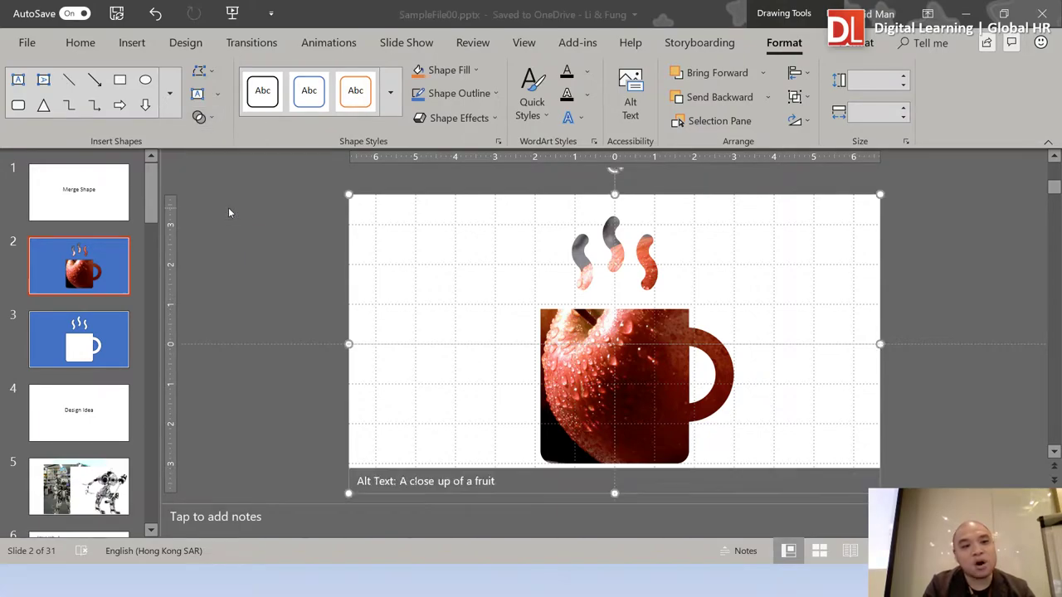
left_click(260, 240)
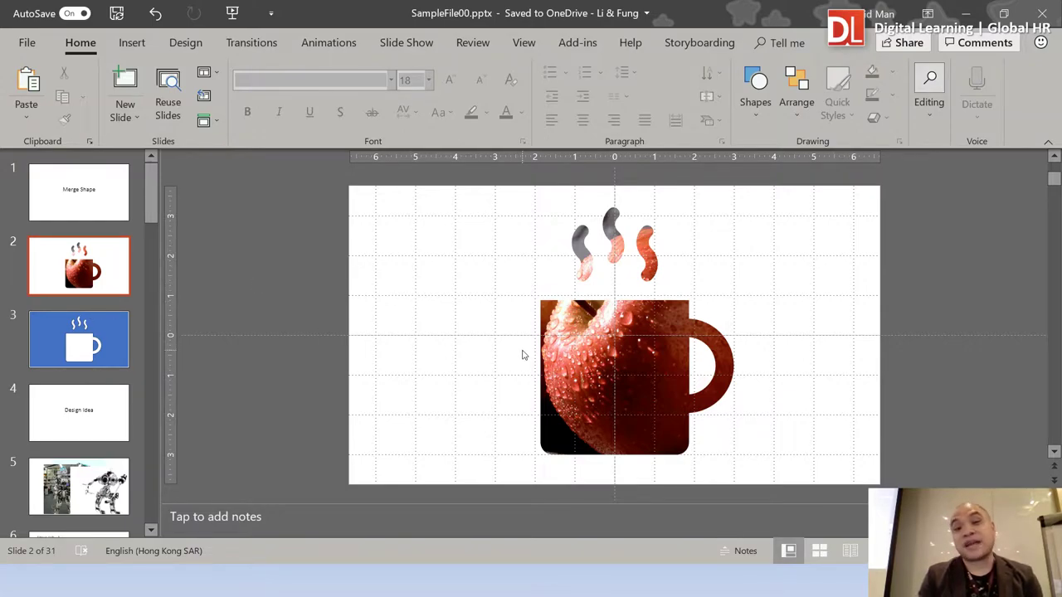
Step: Insert a new blank slide between the blue mug slide 3 and the "Design Idea" slide
left_click(99, 355)
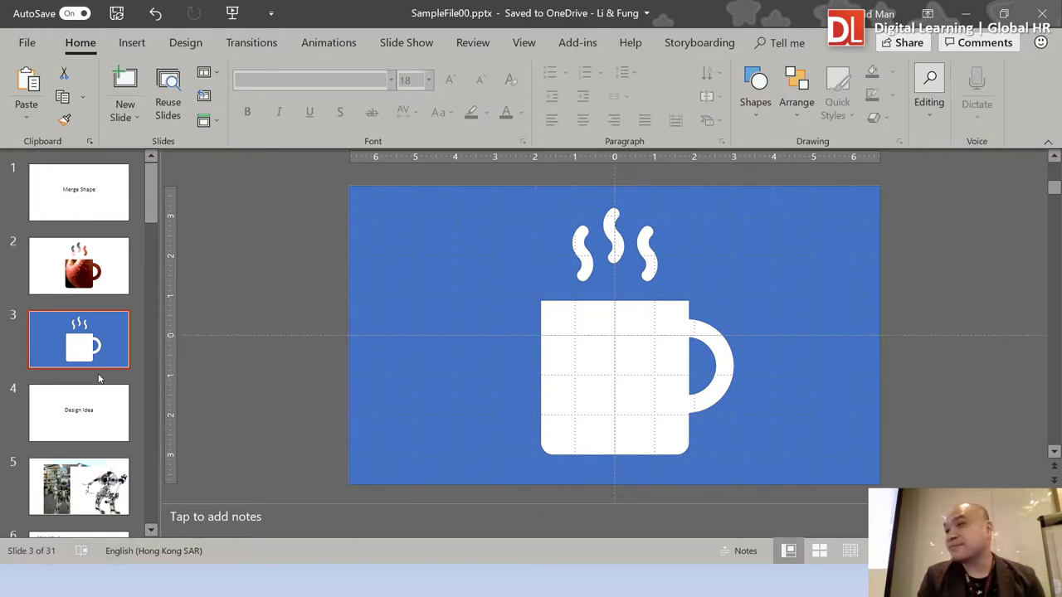
left_click(99, 378)
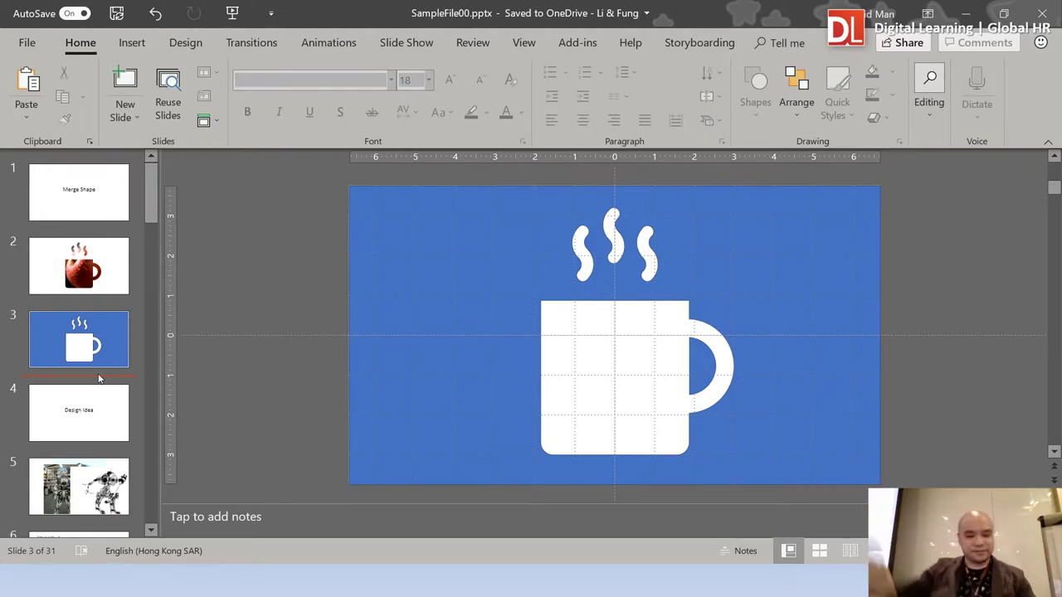
key("Return")
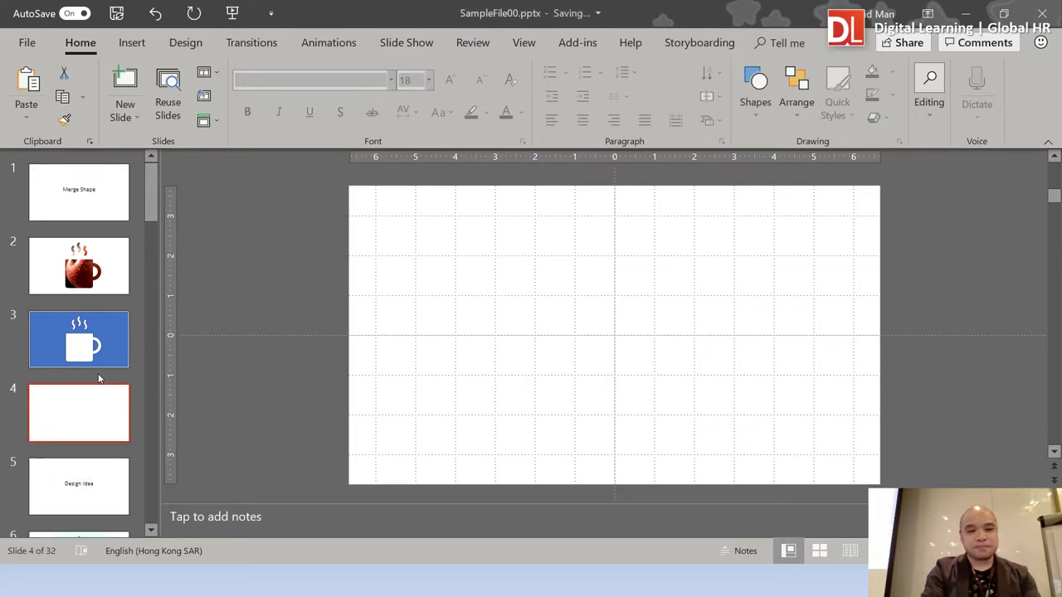